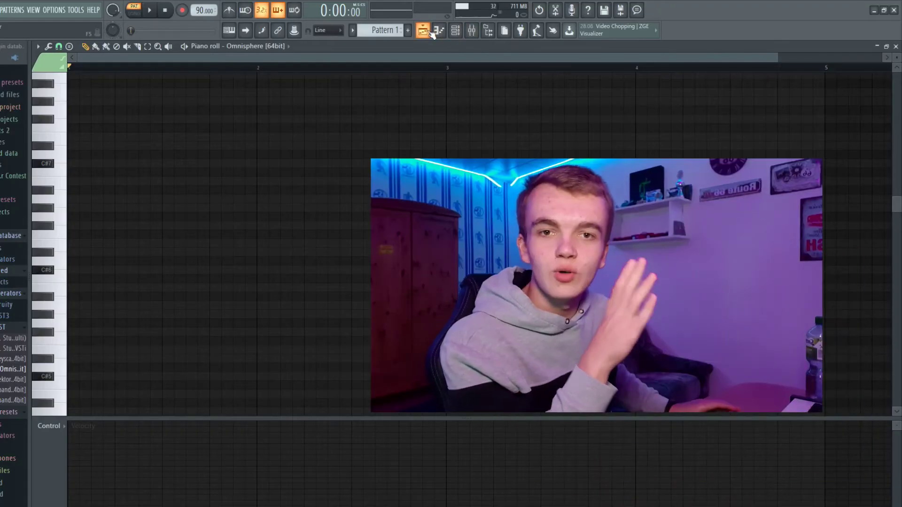
Add a second chord of D#4, G4 and A#4 after the opening F4, G#4 and C5 chord.
key("space")
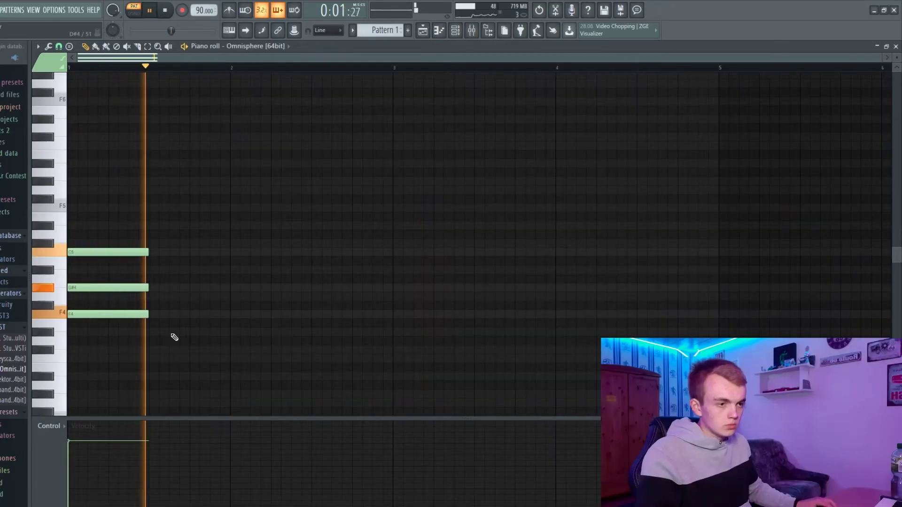
left_click(172, 332)
left_click(153, 332)
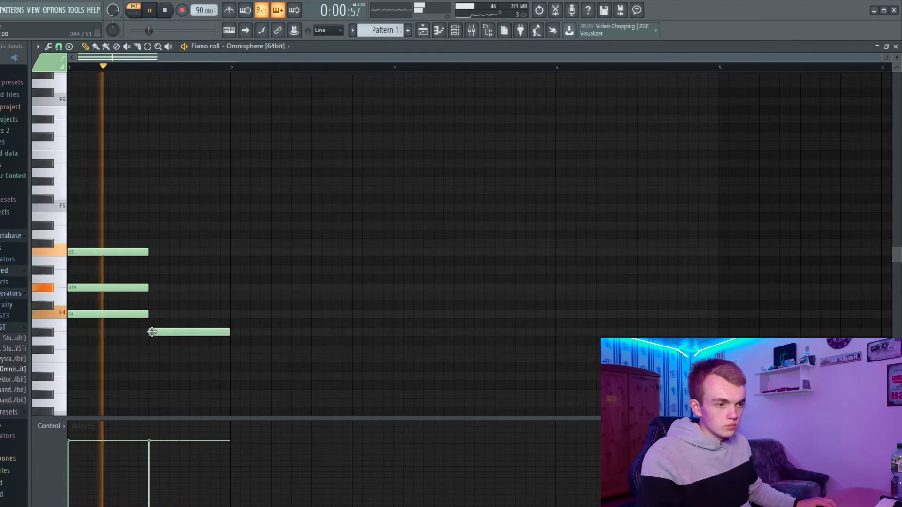
left_click(171, 332)
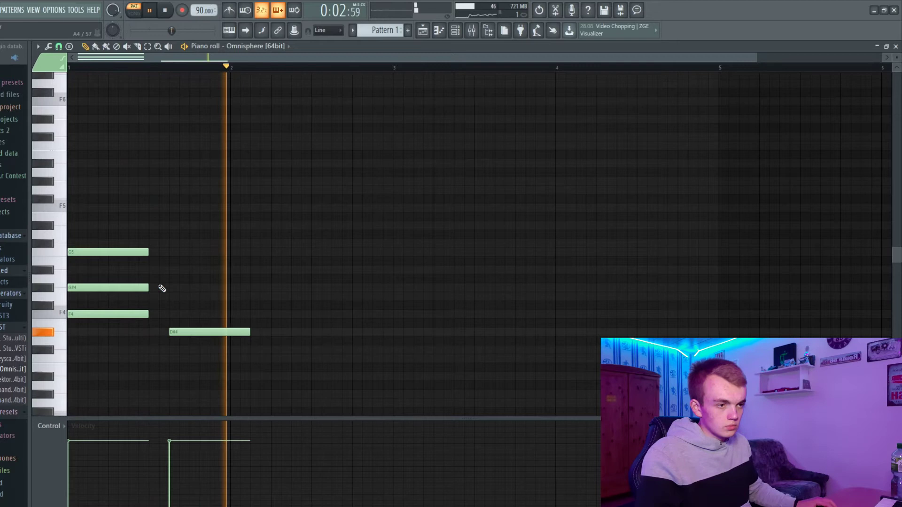
left_click(173, 271)
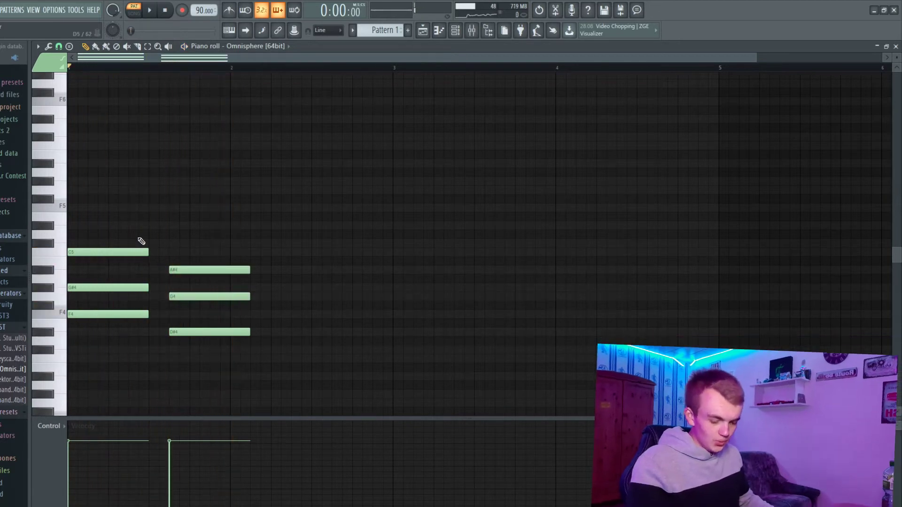
Lengthen the three notes of the first chord to meet the start of the second chord and play the pattern.
left_click_drag(139, 231, 123, 378)
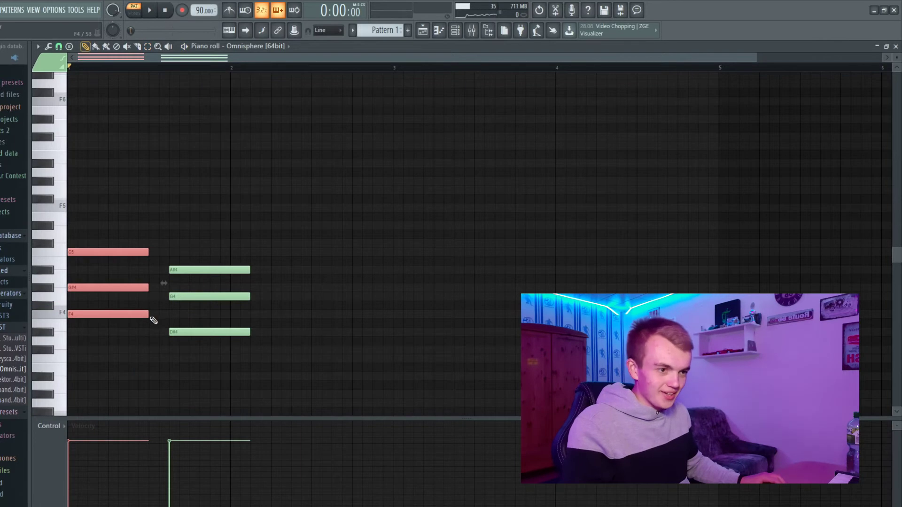
left_click_drag(148, 315, 169, 315)
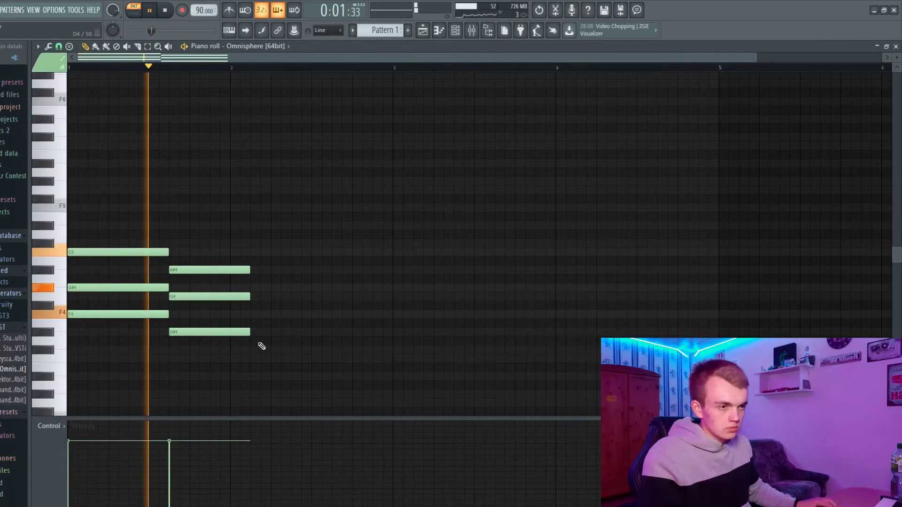
key("space")
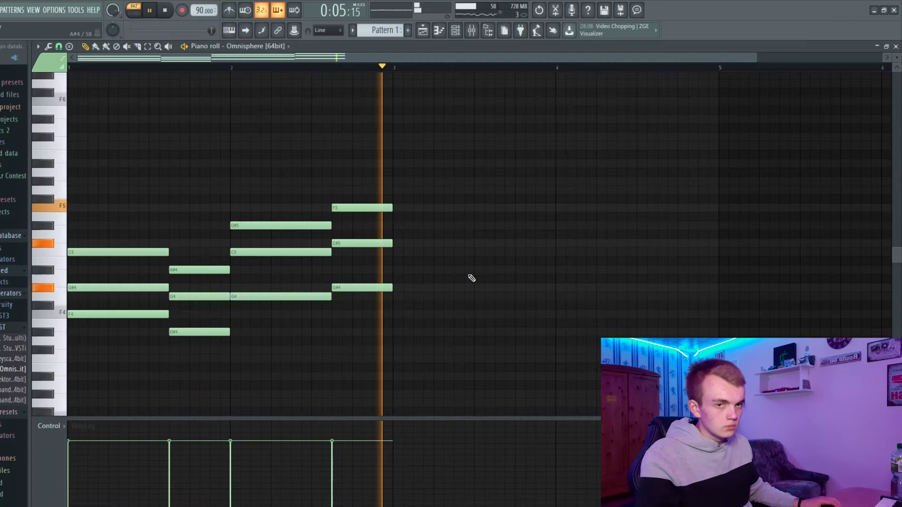
Duplicate the two-bar chord progression into bars 3 and 4, raise all notes one octave and play it.
left_click_drag(429, 178, 71, 414)
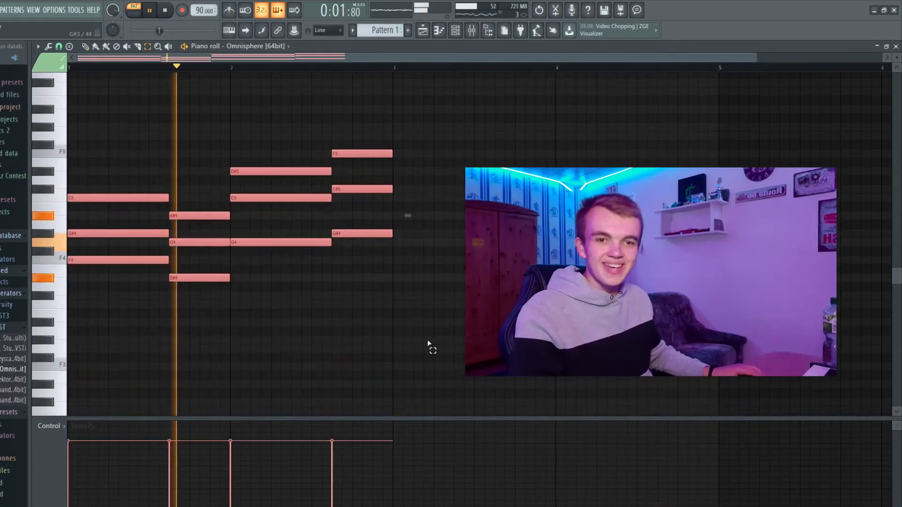
scroll(428, 347, "up", 2)
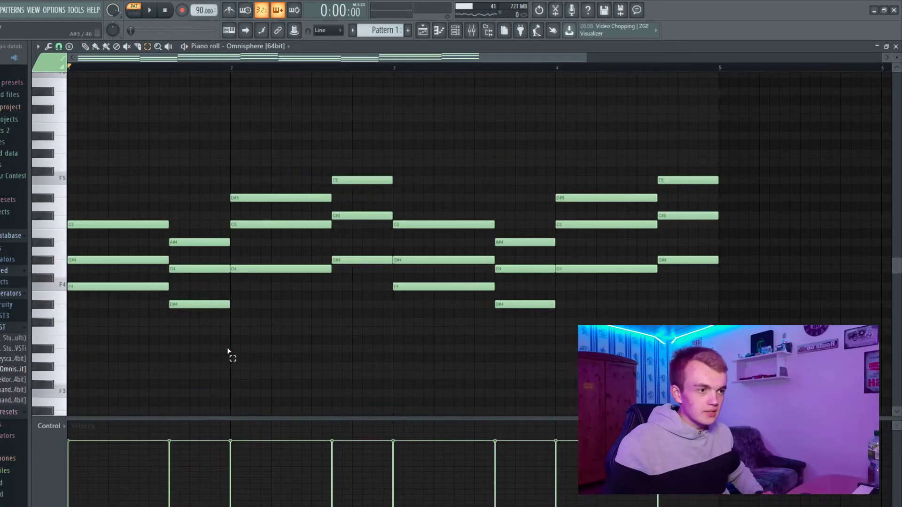
key("ctrl+Up")
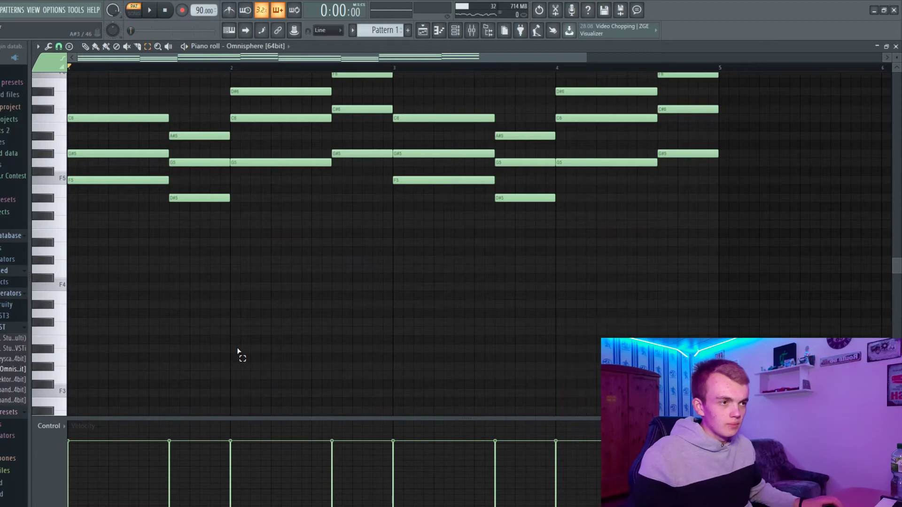
key("space")
Copy the middle note of every chord one octave lower across all four bars and play the pattern.
scroll(263, 357, "up", 3)
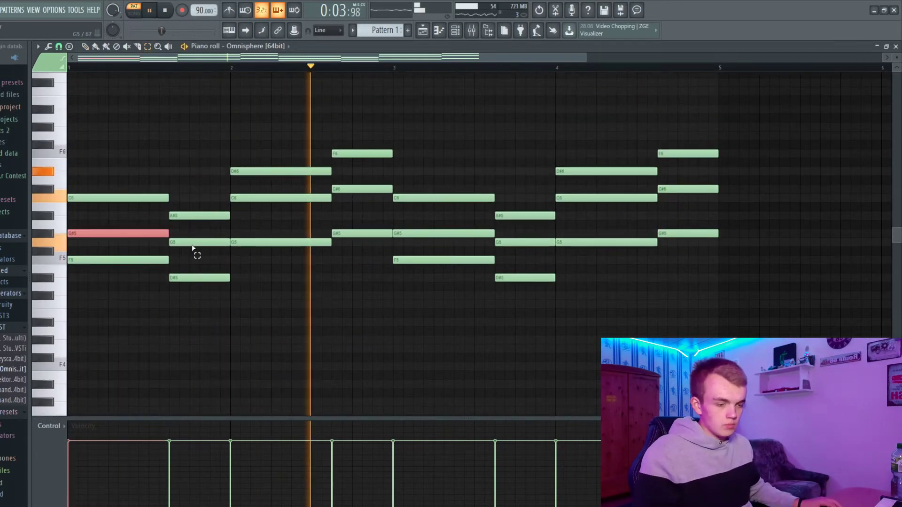
left_click(193, 243, "ctrl")
left_click(361, 188, "ctrl")
left_click(440, 233, "ctrl")
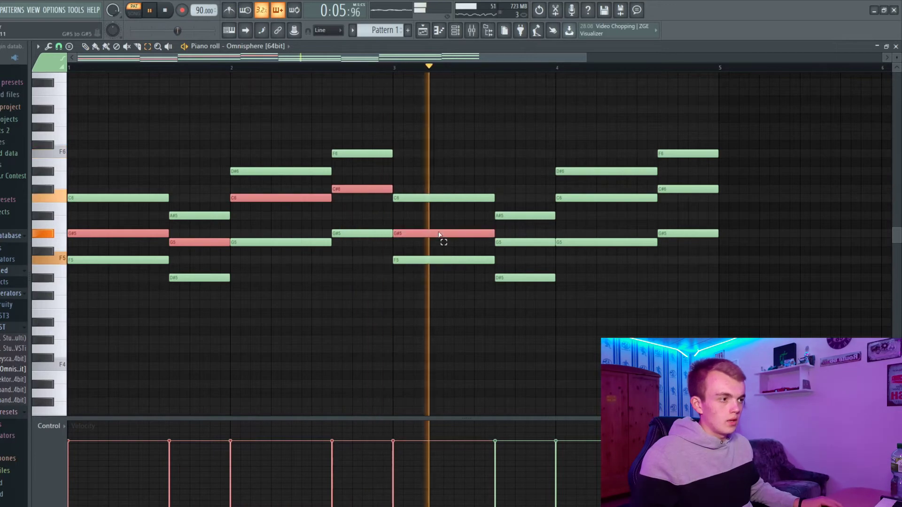
left_click(516, 243, "ctrl")
left_click(587, 198, "ctrl")
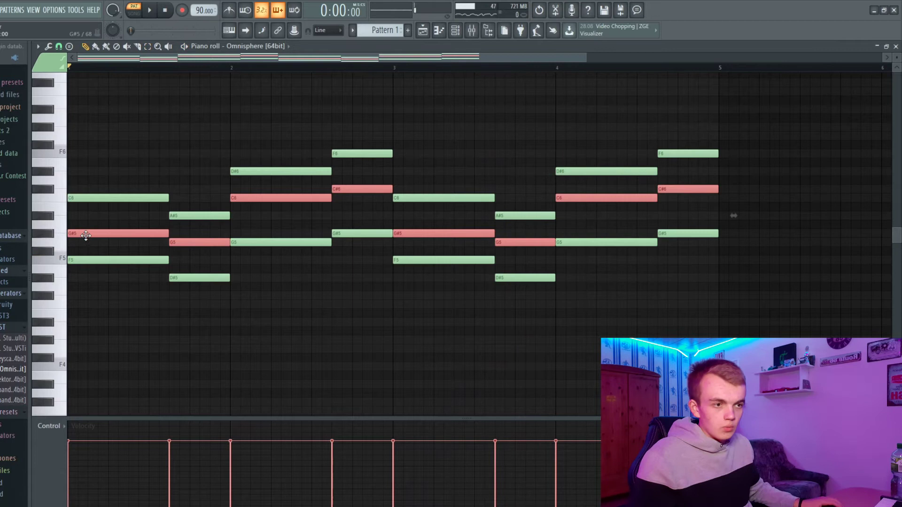
left_click_drag(86, 234, 82, 342)
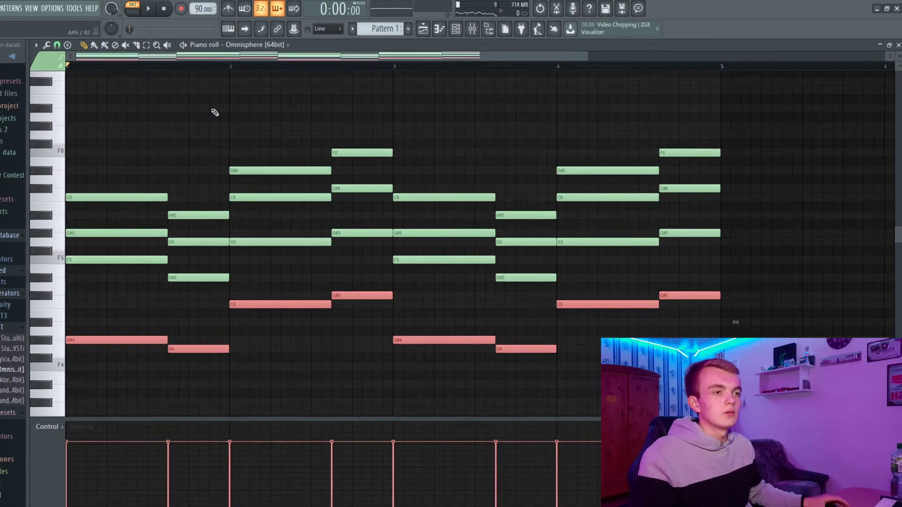
key("space")
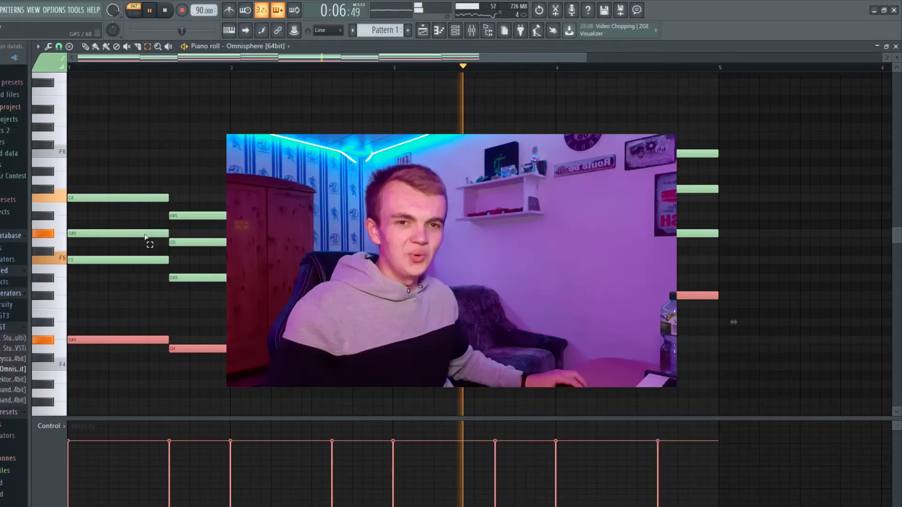
Move the original middle note of every chord up one octave and play the pattern.
left_click(146, 235)
left_click(210, 244)
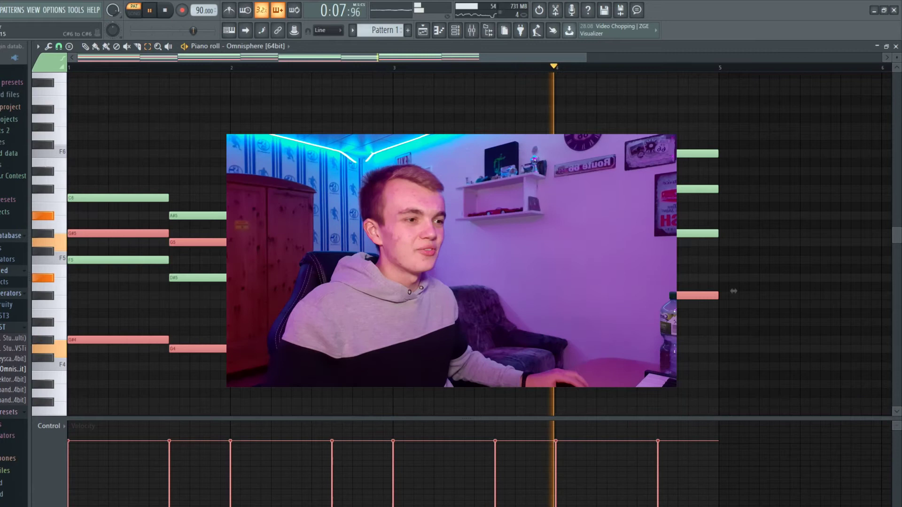
scroll(50, 157, "up", 3)
key("r")
key("space")
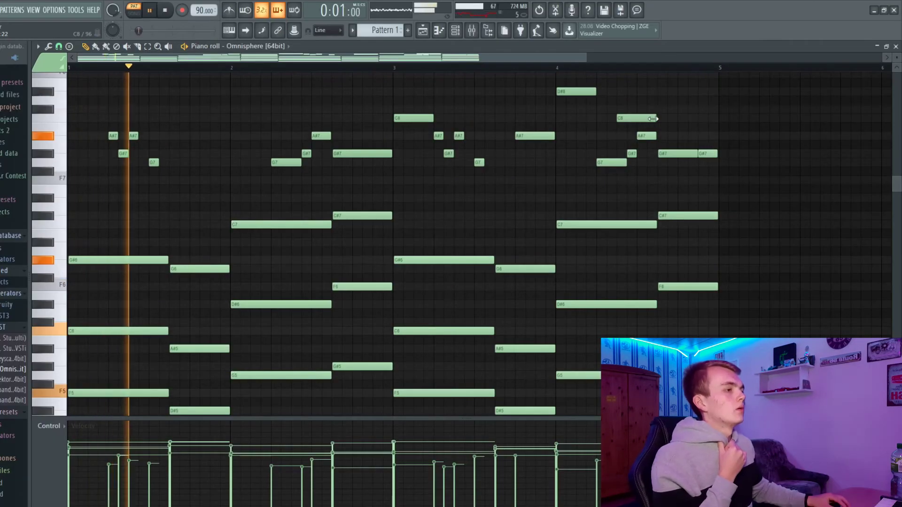
Shorten the C8 melody note and the G7 melody note in bar 4.
left_click_drag(636, 118, 625, 118)
left_click_drag(626, 162, 617, 162)
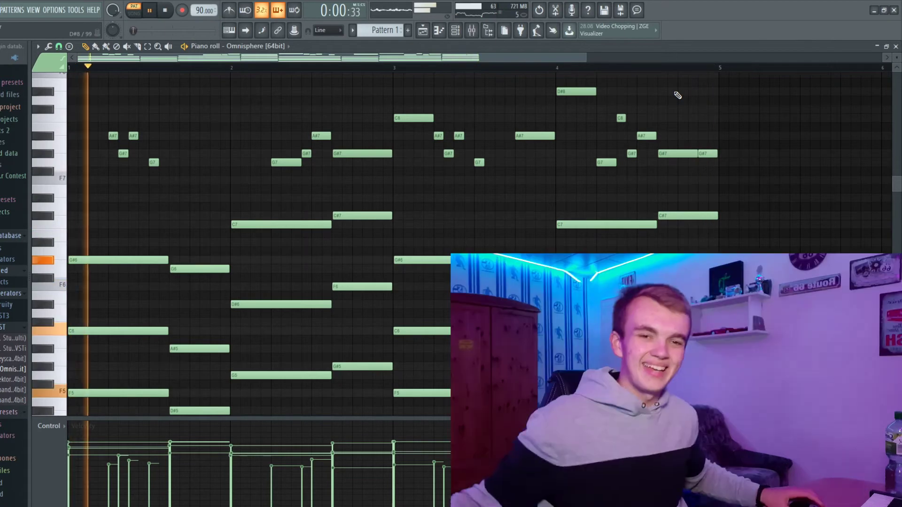
scroll(678, 96, "down", 2)
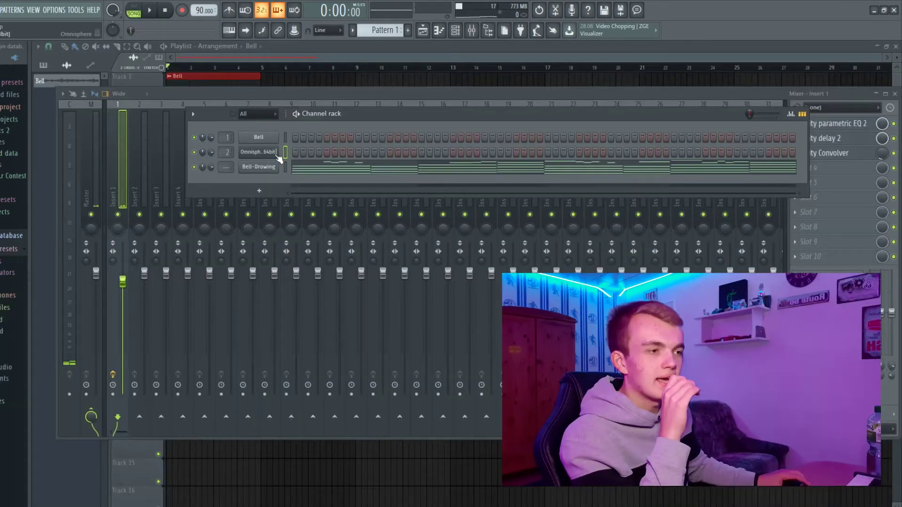
Duplicate the two bars of short chord stabs on the second channel into bars 3 and 4.
left_click(275, 153)
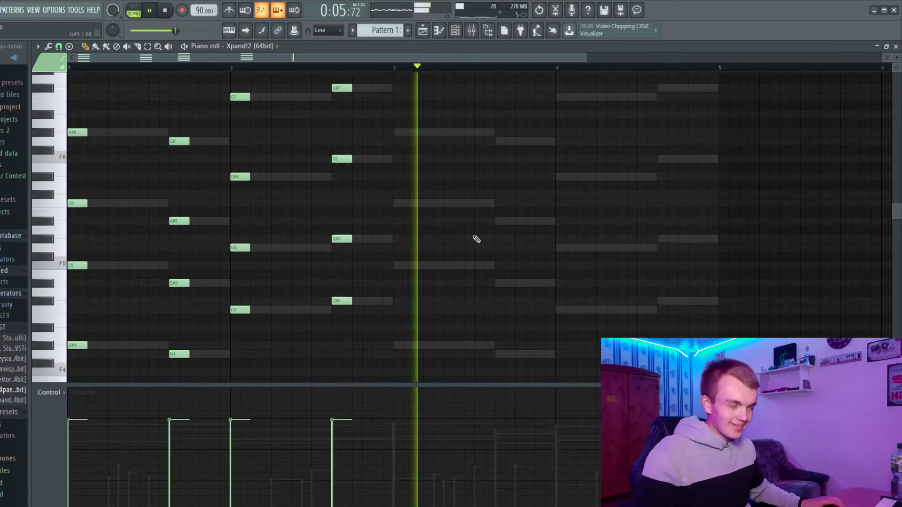
scroll(477, 239, "down", 1)
left_click_drag(443, 101, 313, 480)
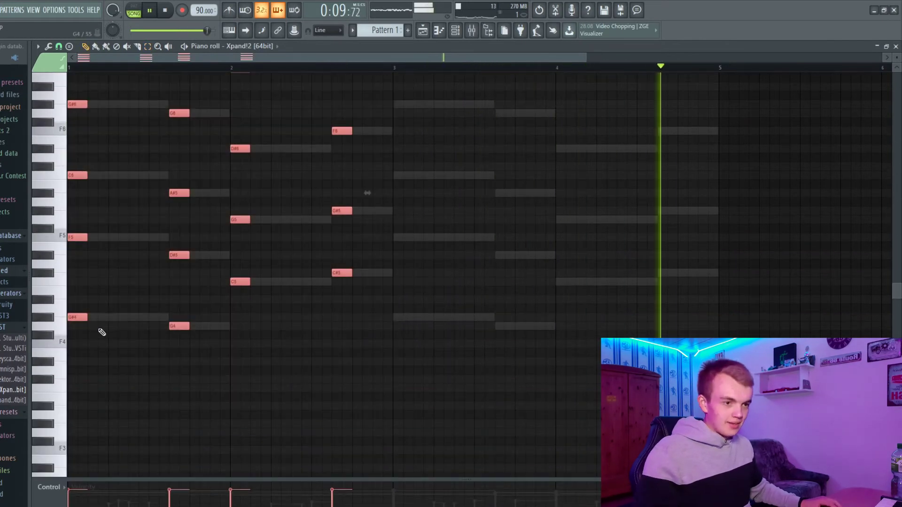
left_click_drag(77, 320, 403, 326)
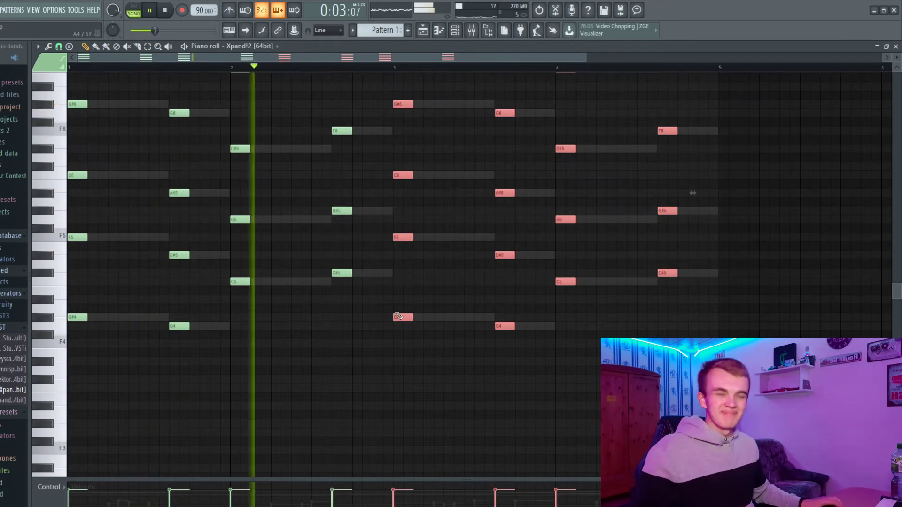
Open the Xpand!2 channel's instrument and load Saw Stack+ from 005 Polysynths into part A.
left_click(454, 36)
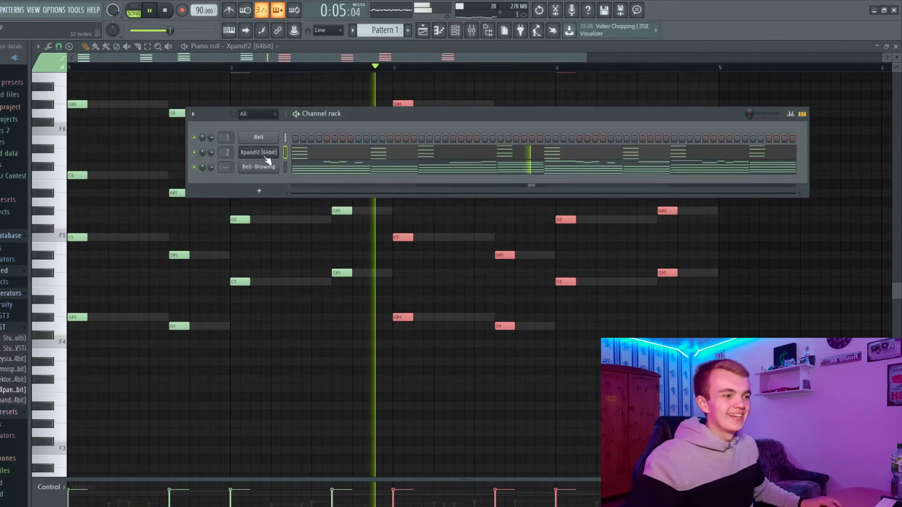
left_click(315, 56)
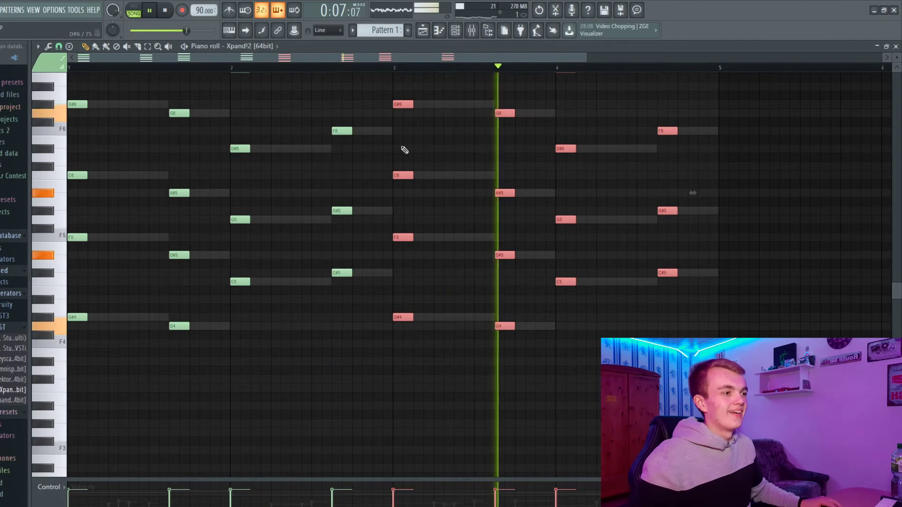
left_click(443, 155)
left_click(455, 32)
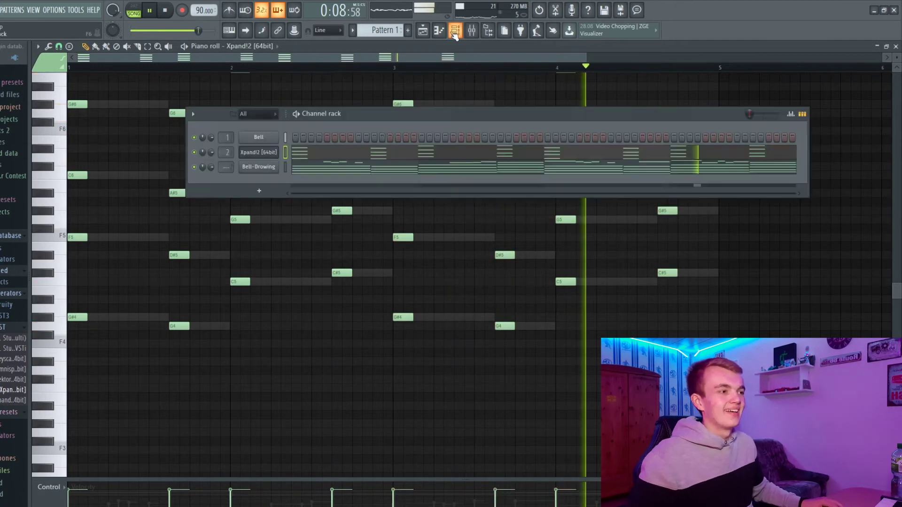
left_click(415, 54)
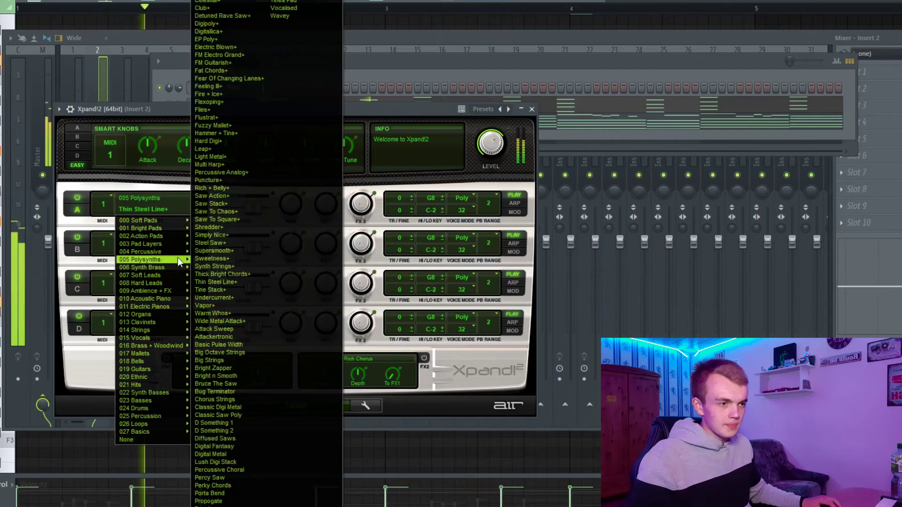
left_click(231, 206)
left_click(164, 212)
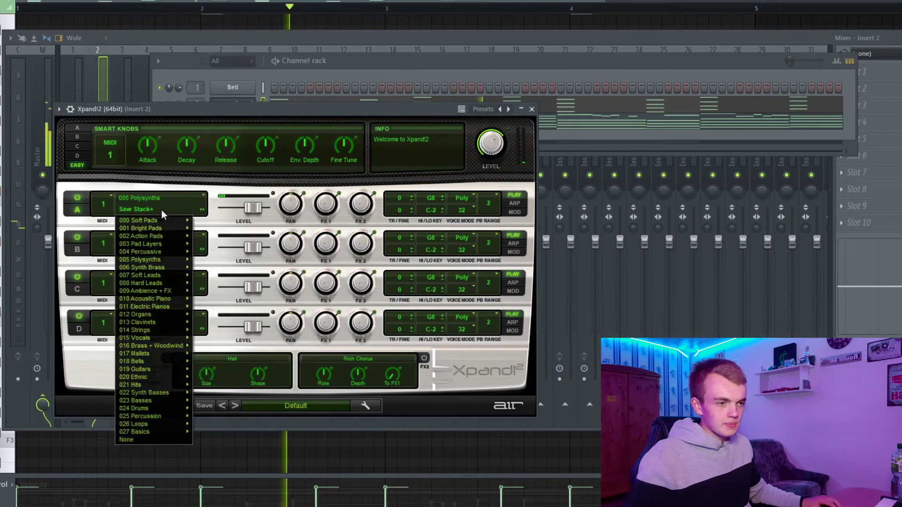
mouse_move(183, 257)
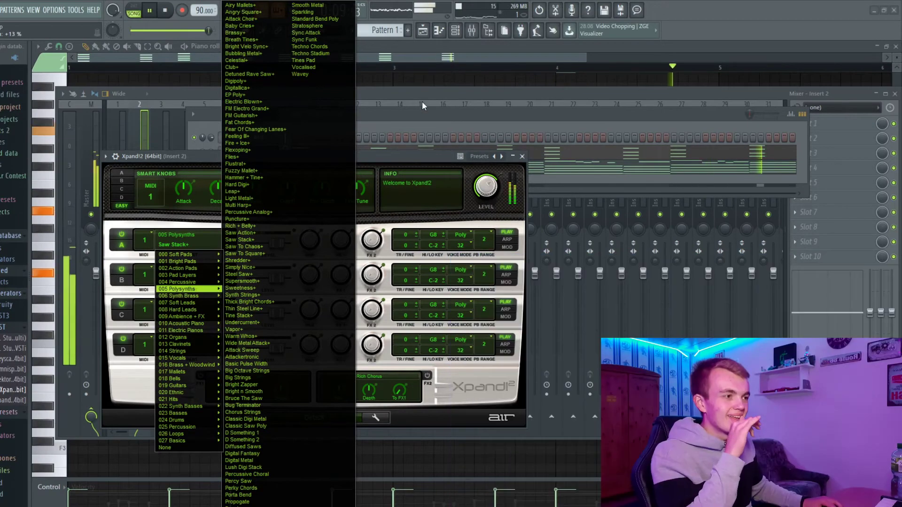
left_click(422, 100)
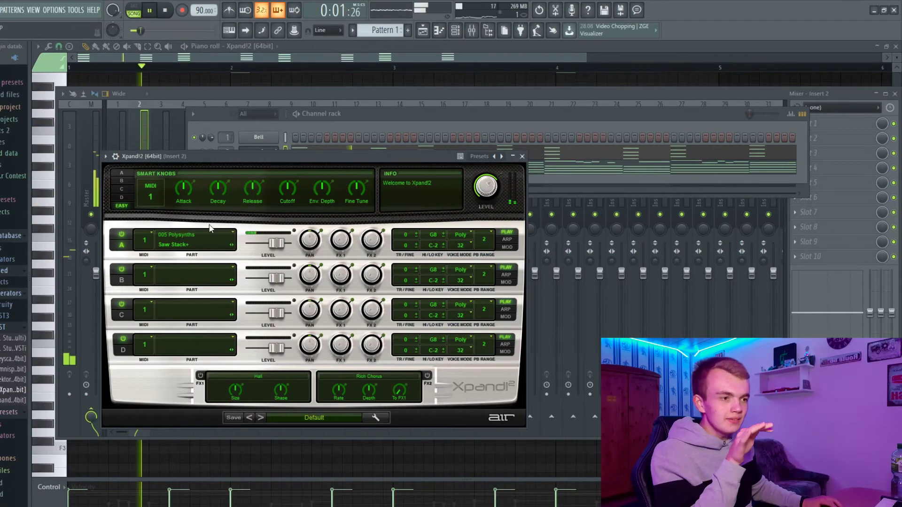
Stop playback, open another Xpand!2 in a new channel and record a part into its piano roll.
left_click(349, 112)
key("space")
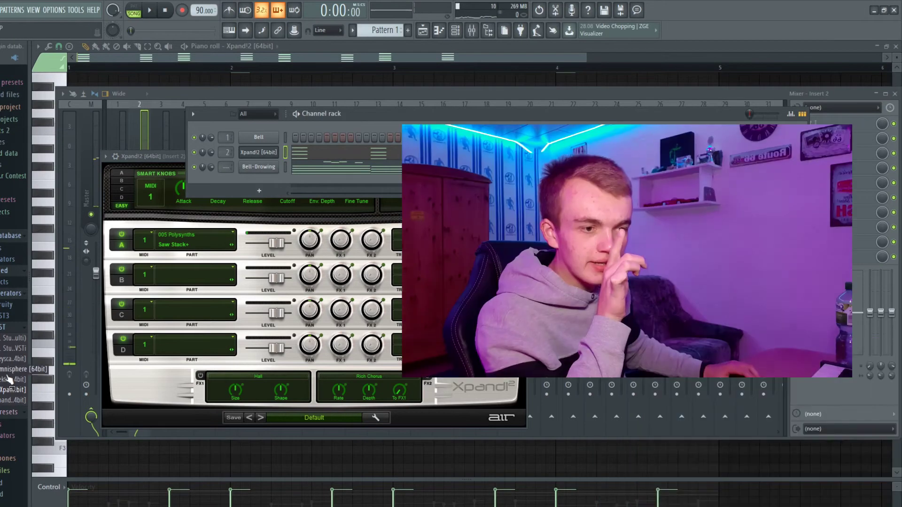
right_click(11, 390)
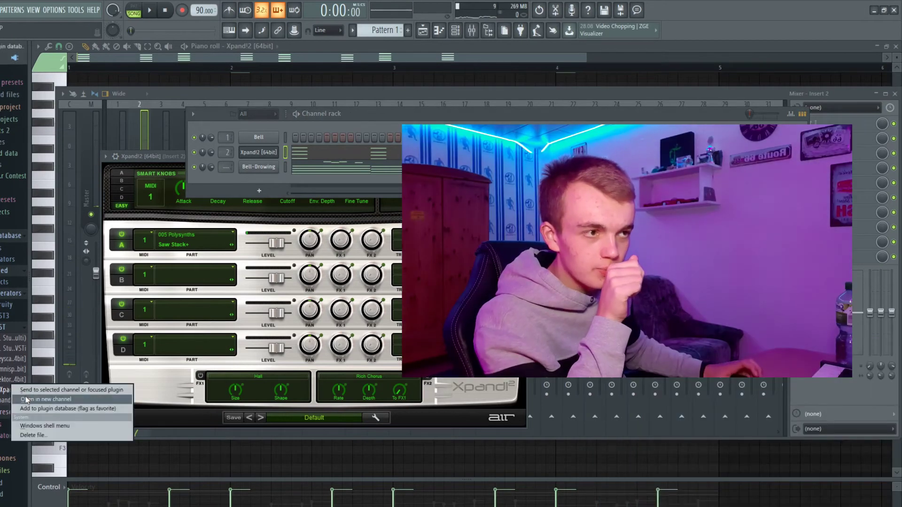
left_click(26, 399)
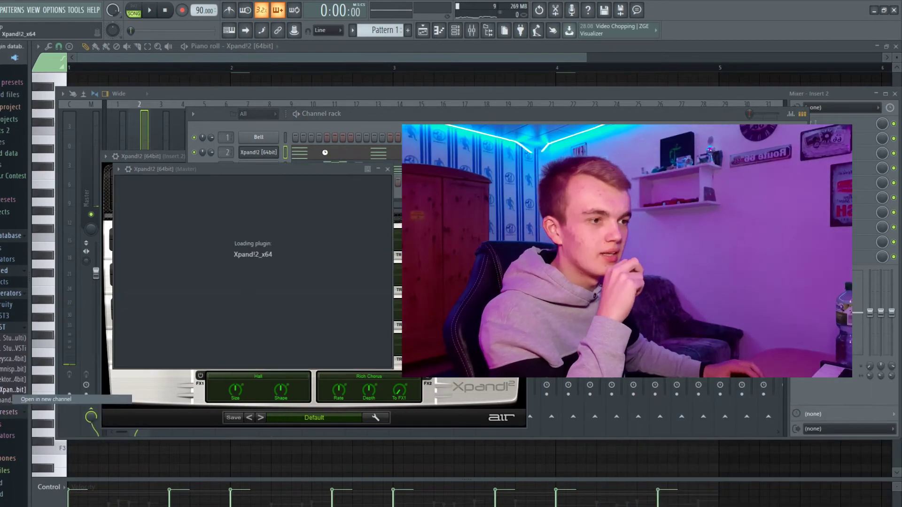
left_click(53, 166)
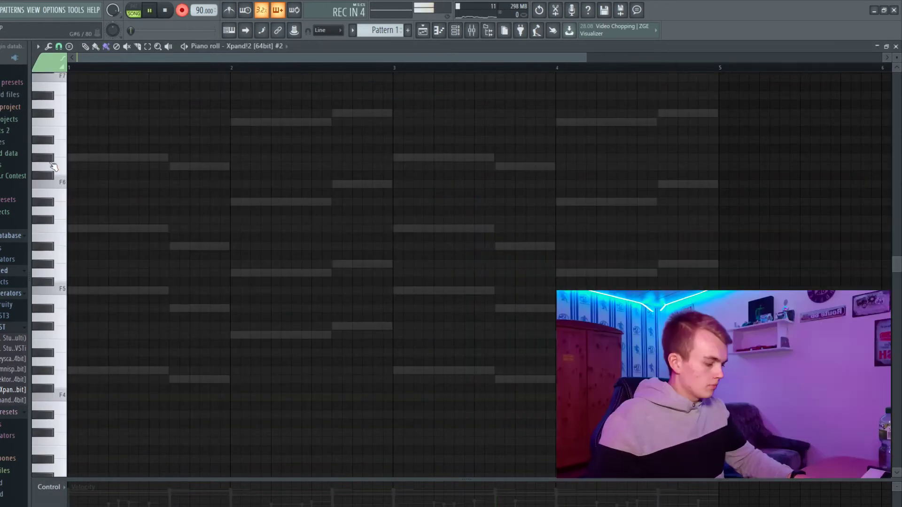
key("space")
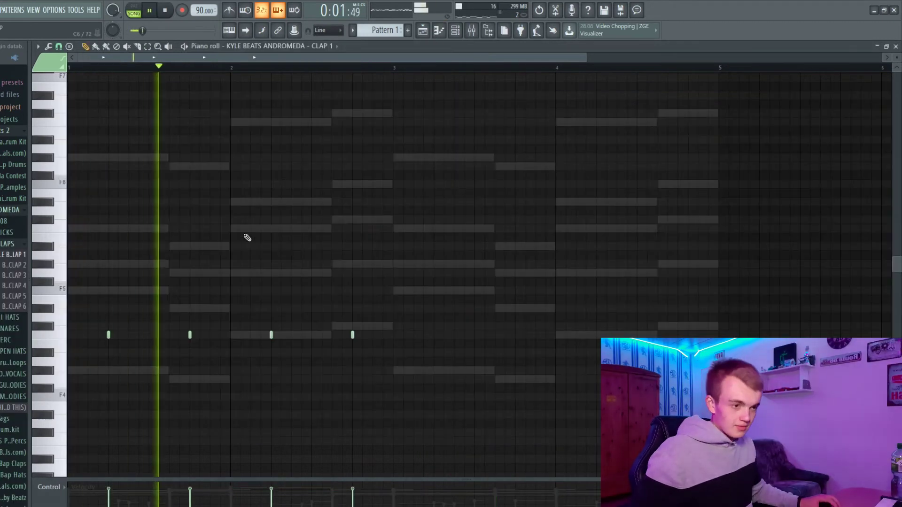
Duplicate the C5 clap notes of bars 1 and 2 into bars 3 and 4, with a fast clap roll before the last clap.
key("ctrl+a")
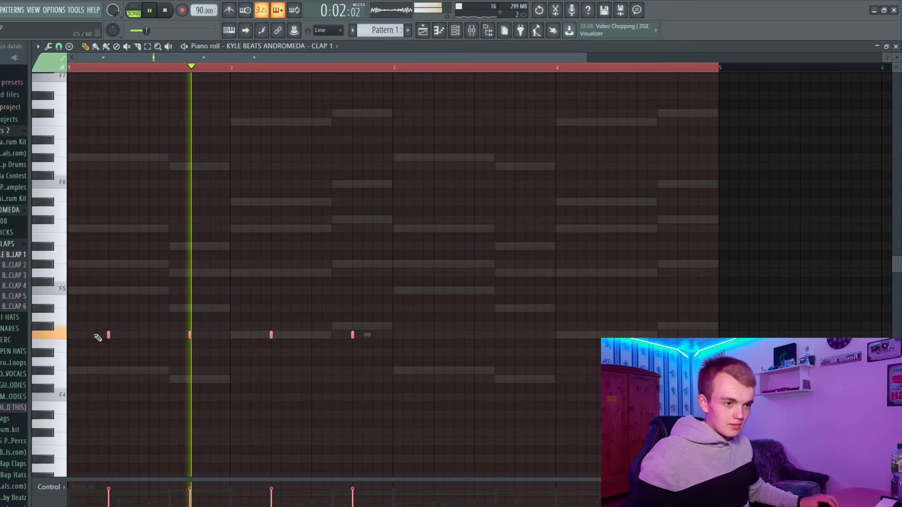
left_click_drag(109, 336, 446, 337)
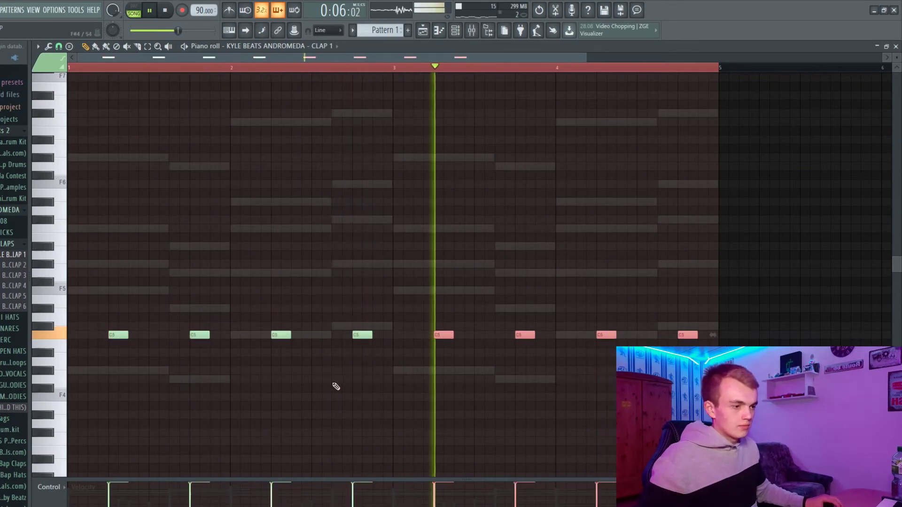
left_click(331, 384)
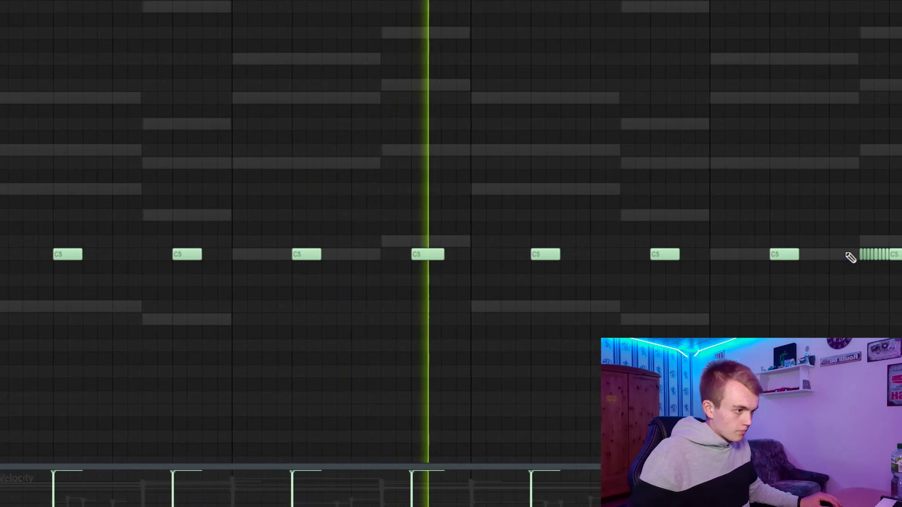
left_click_drag(844, 250, 870, 266)
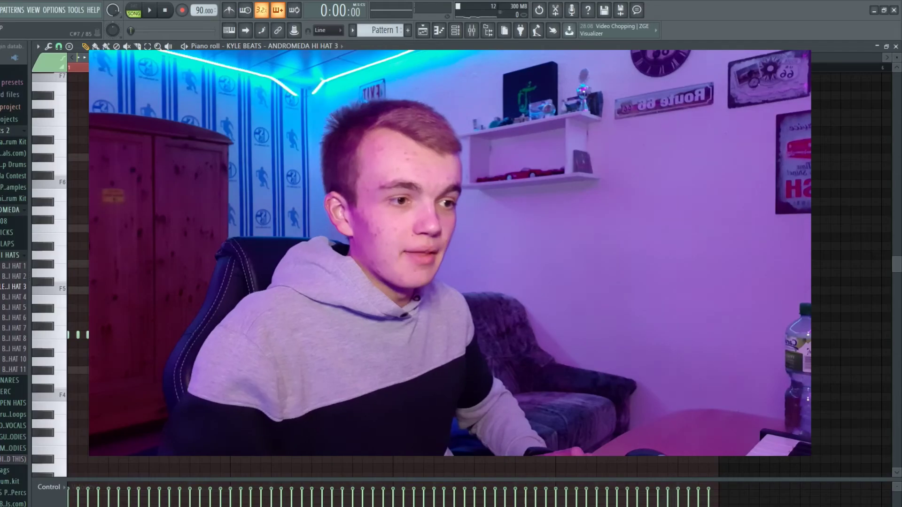
Delete all notes from the HI HAT 3 channel's piano roll and start playback.
key("Delete")
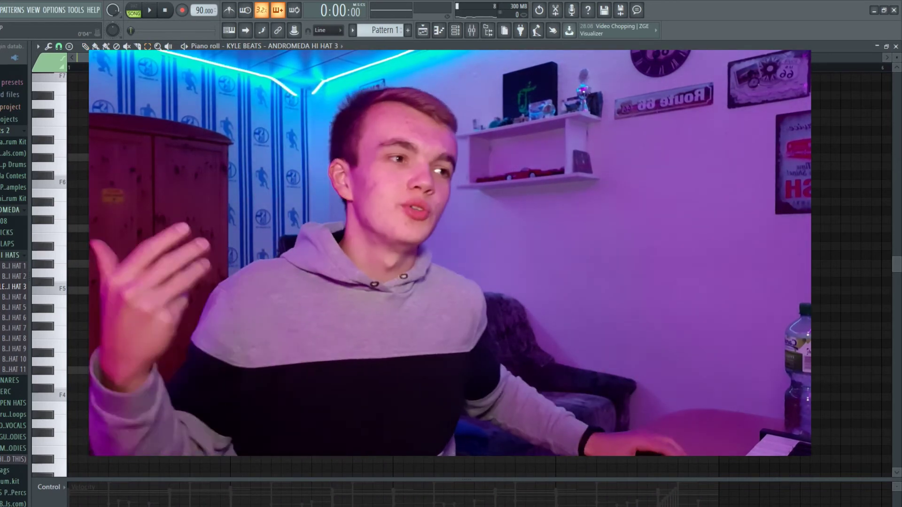
key("space")
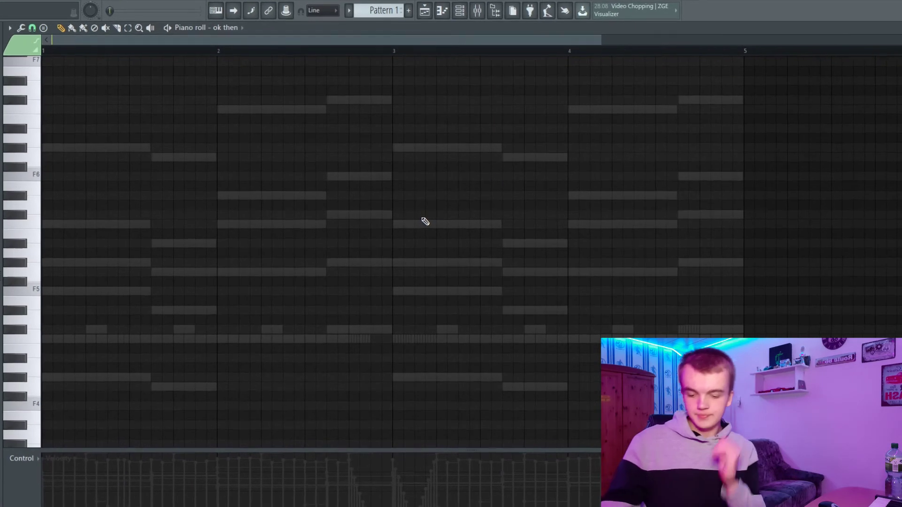
Play the pattern and add a hit on step 23 of the open hat 5 channel.
key("space")
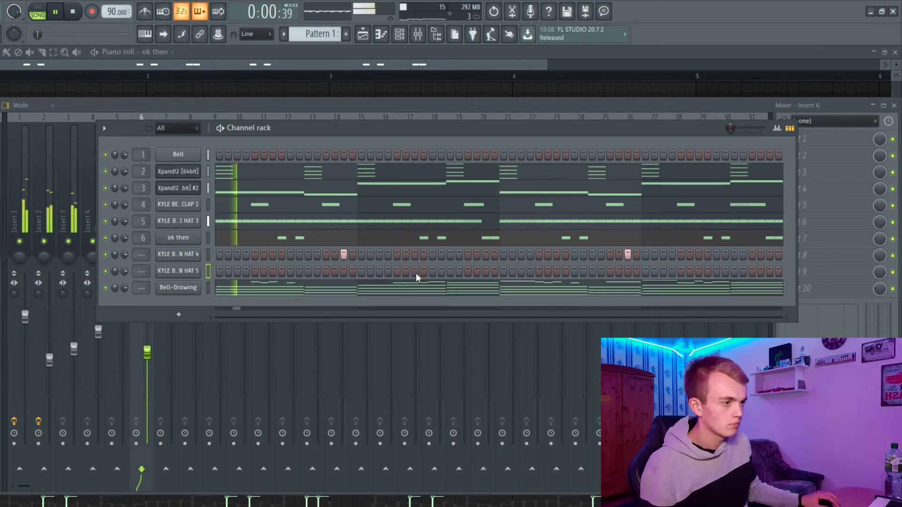
left_click(415, 272)
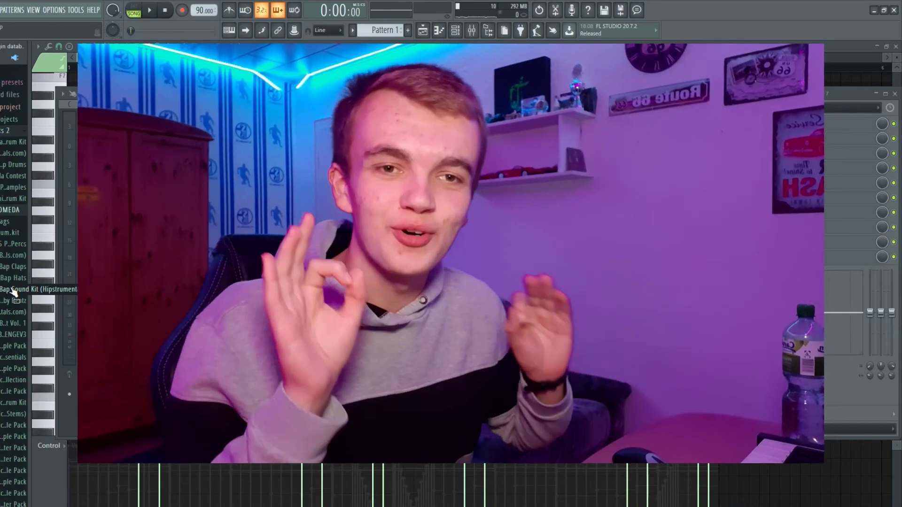
Find the Cymatics - Cobra 808 2 - C# sample in the browser and load it into a new channel above Bell-Drowing.
scroll(14, 291, "down", 8)
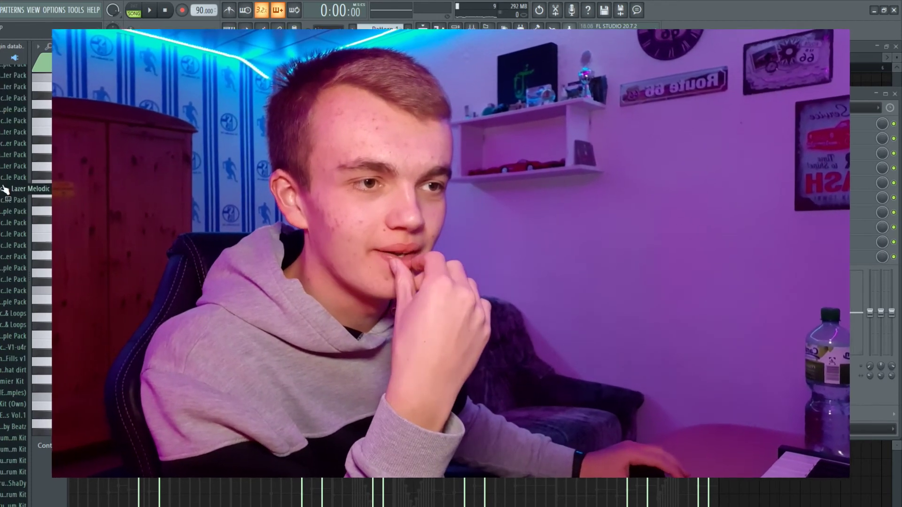
left_click(10, 141)
key("space")
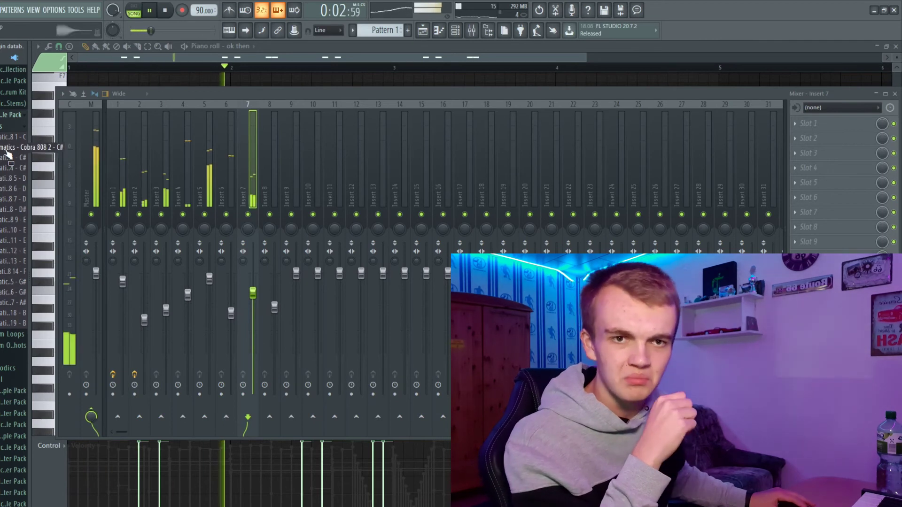
left_click_drag(7, 149, 271, 252)
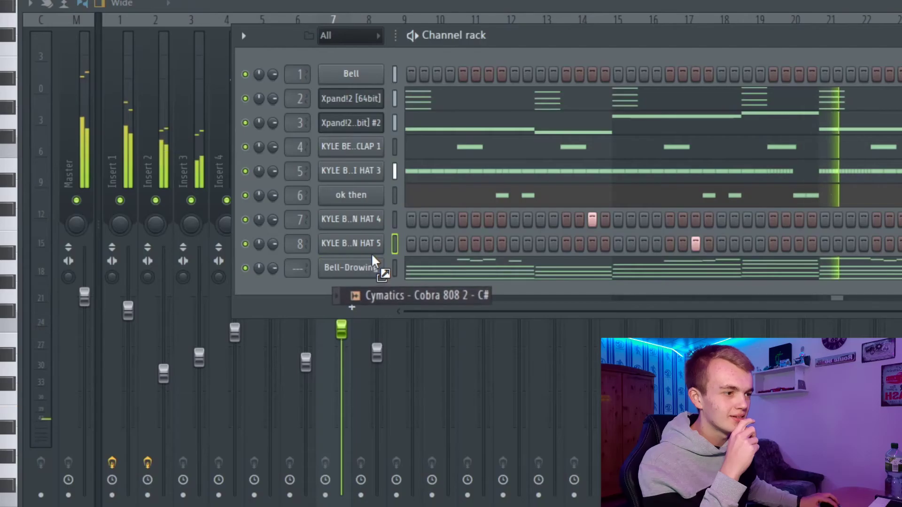
left_click_drag(372, 260, 373, 265)
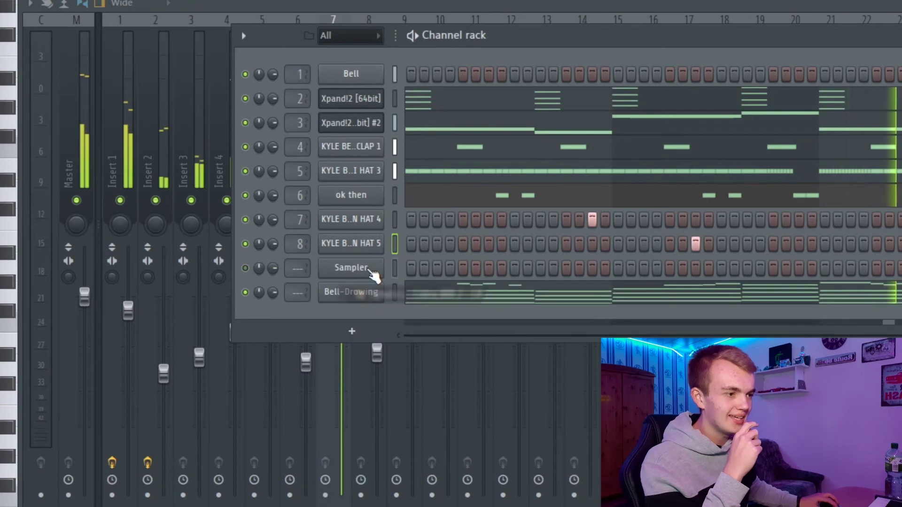
left_click(372, 268)
left_click(162, 115)
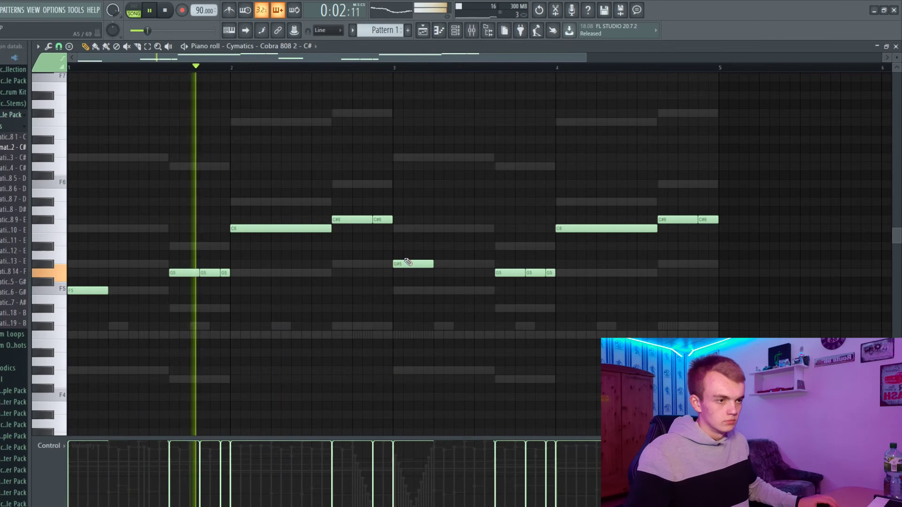
Move the 808's G#5 note at the start of bar 3 down to F5 and bring up the mixer.
left_click_drag(405, 264, 403, 294)
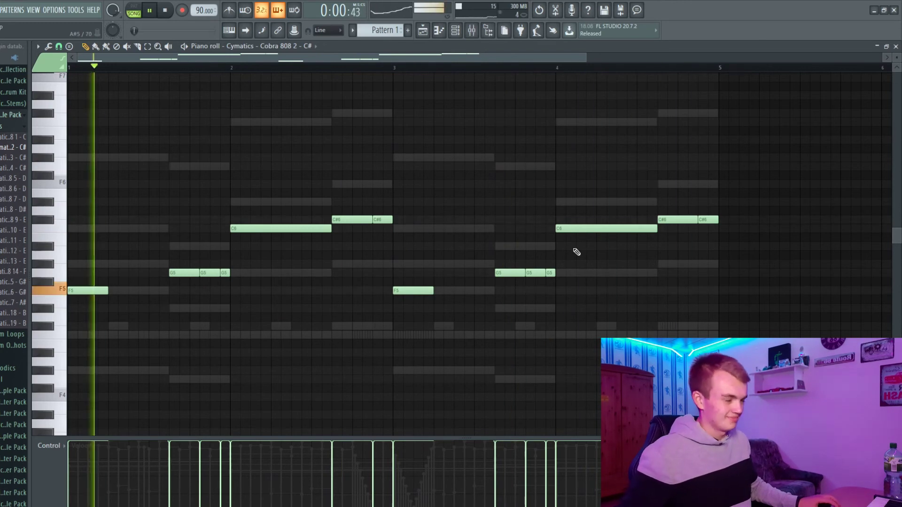
left_click(456, 31)
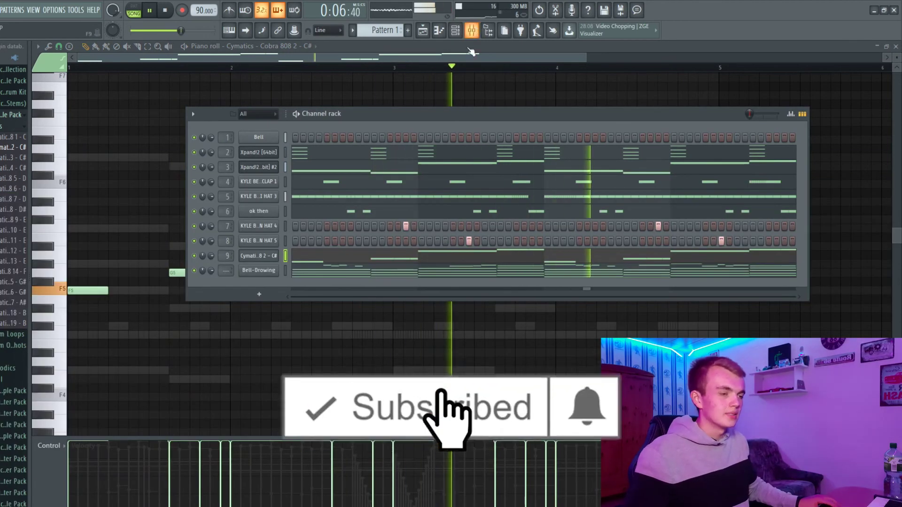
key("F9")
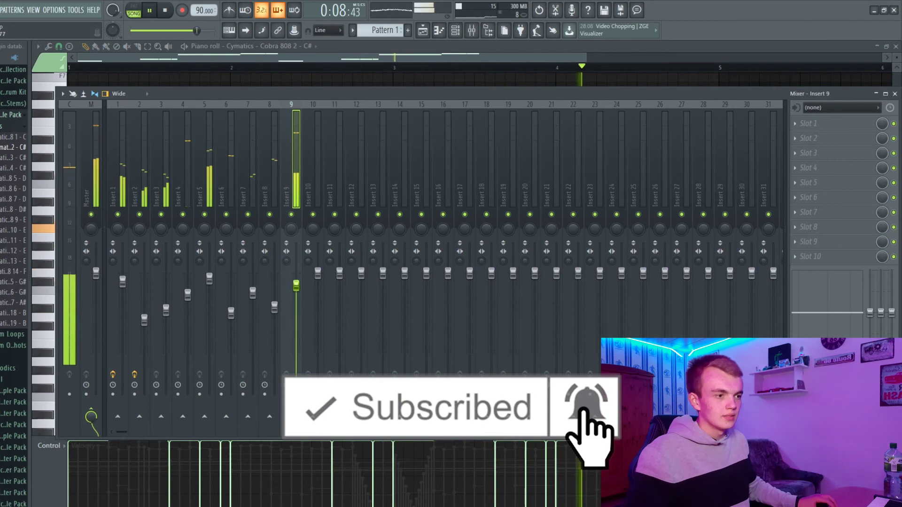
Load the Cymatics - Cobra Kick 4 - E one-shot into a new channel and boost the sample in its precomputed effects.
left_click(14, 115)
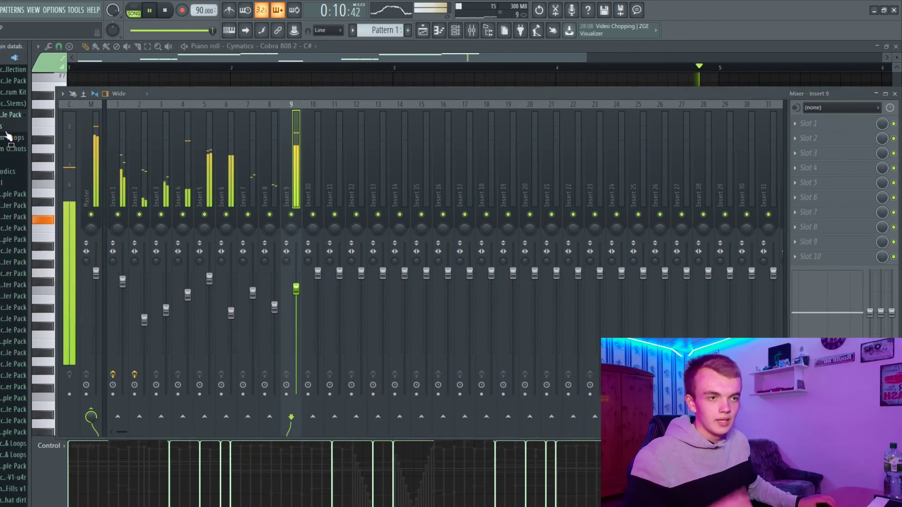
left_click(14, 148)
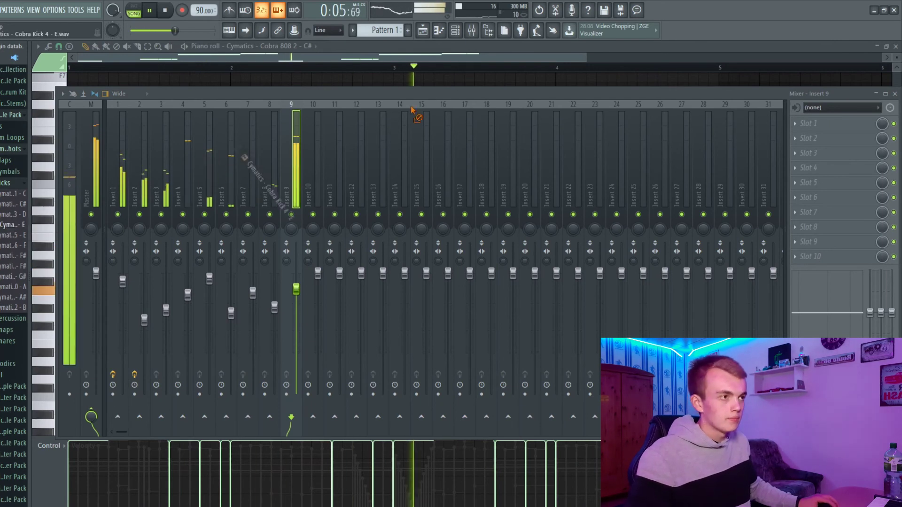
left_click_drag(412, 110, 270, 270)
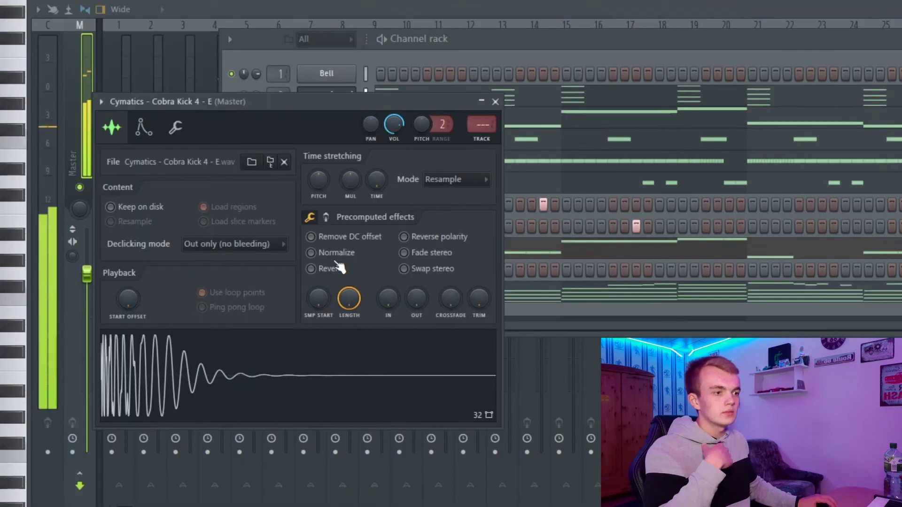
left_click(326, 218)
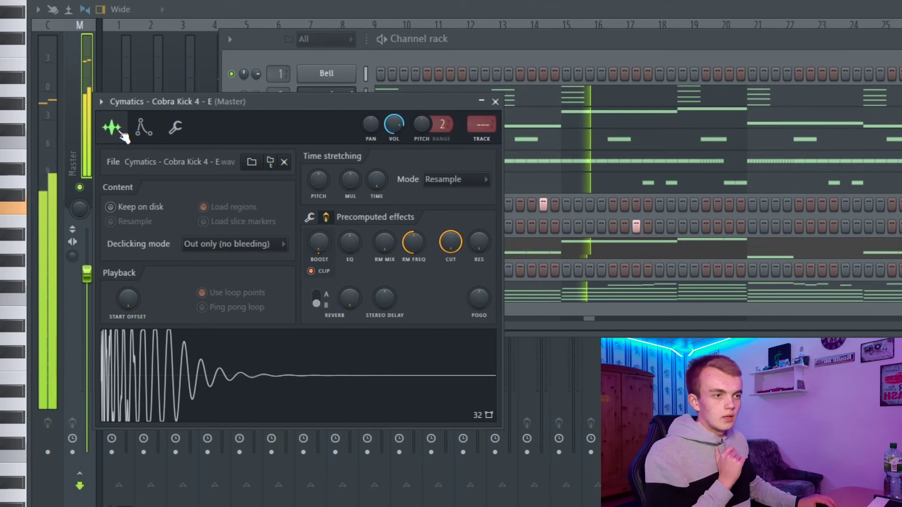
left_click(495, 103)
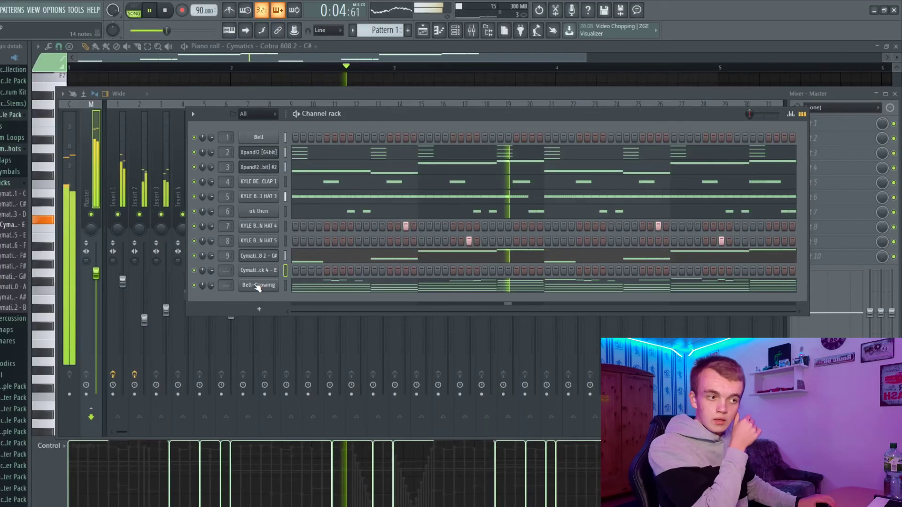
Program the Cobra Kick channel with hits on steps 1, 11, 14, 16, 17, 27, 31 and 33 during playback.
left_click(297, 270)
left_click(374, 270)
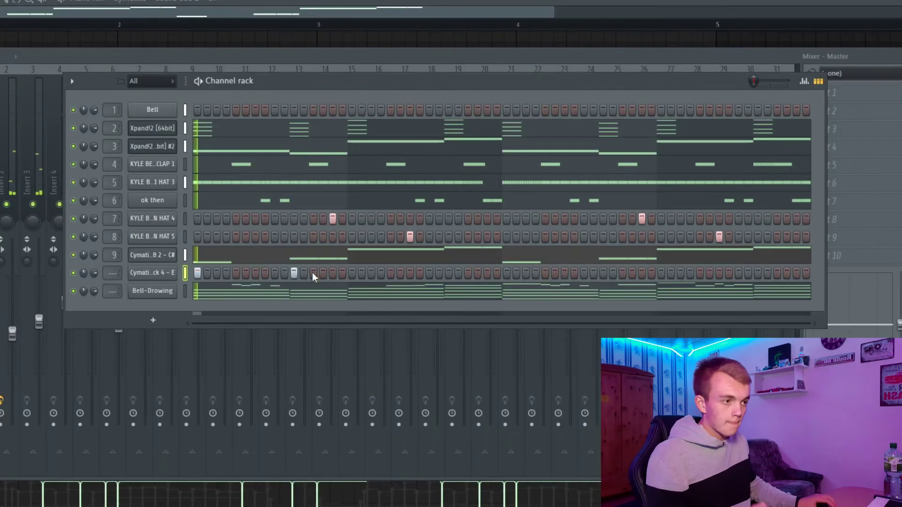
key("space")
left_click(323, 273)
left_click(343, 273)
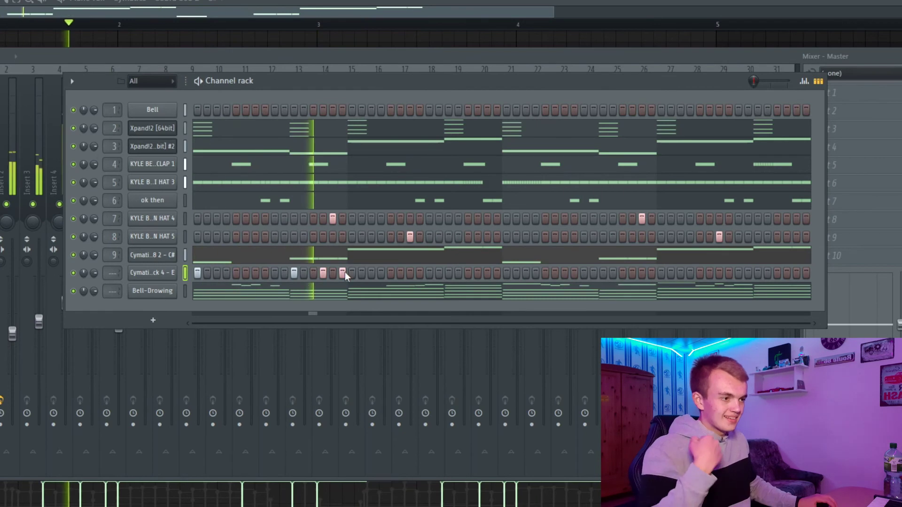
left_click(352, 273)
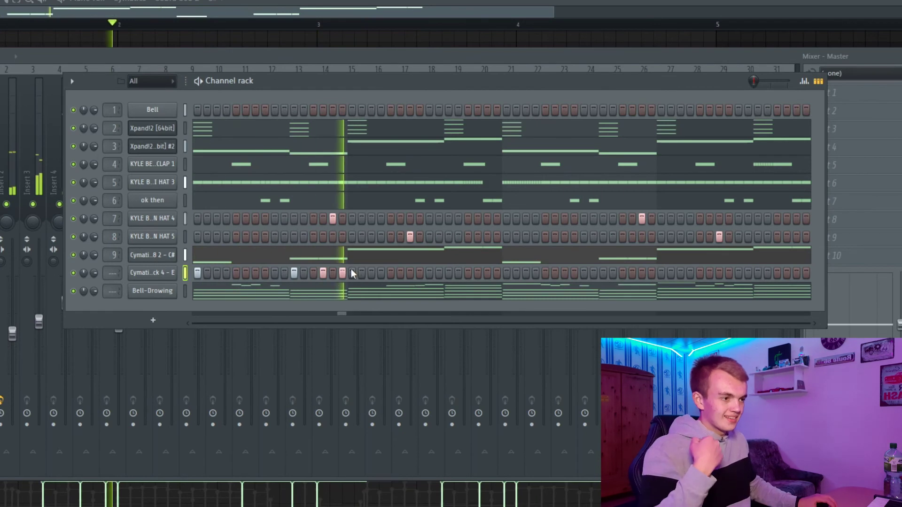
left_click(447, 272)
left_click(506, 273)
left_click(488, 273)
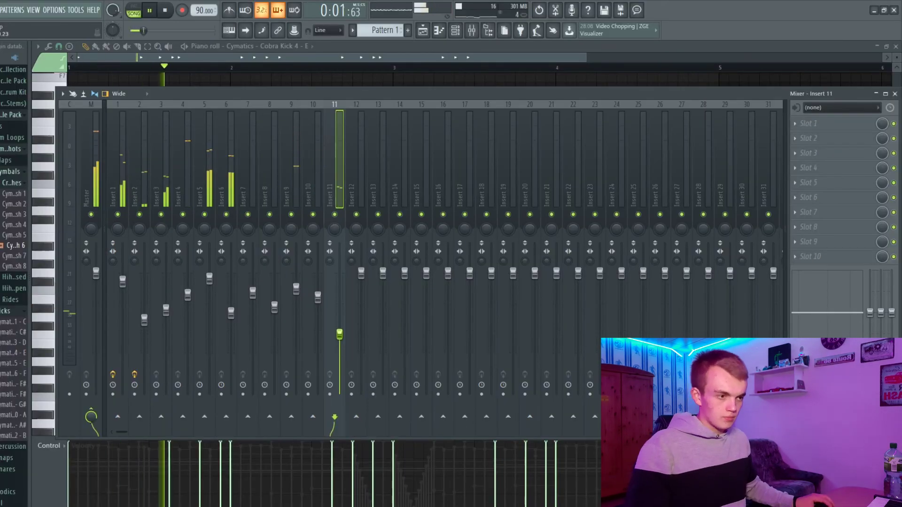
Return from the mixer to the kick's piano roll and stop playback.
left_click(393, 50)
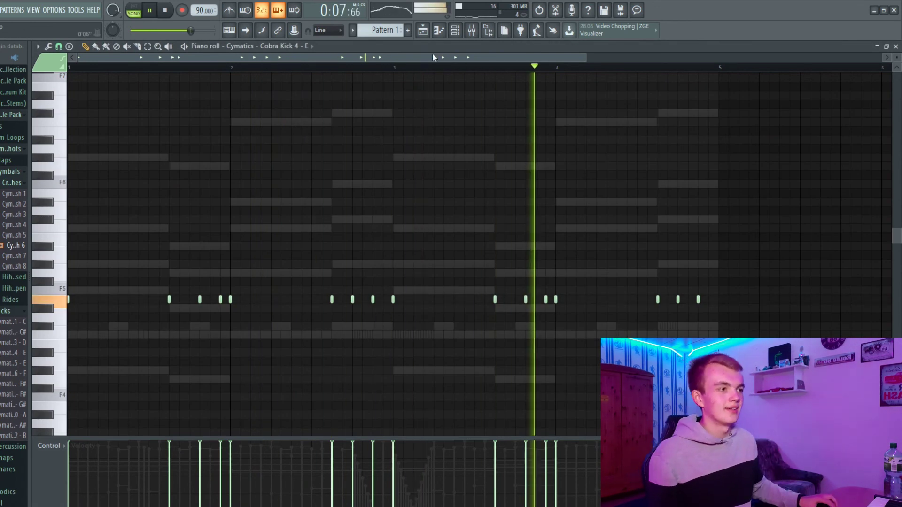
key("space")
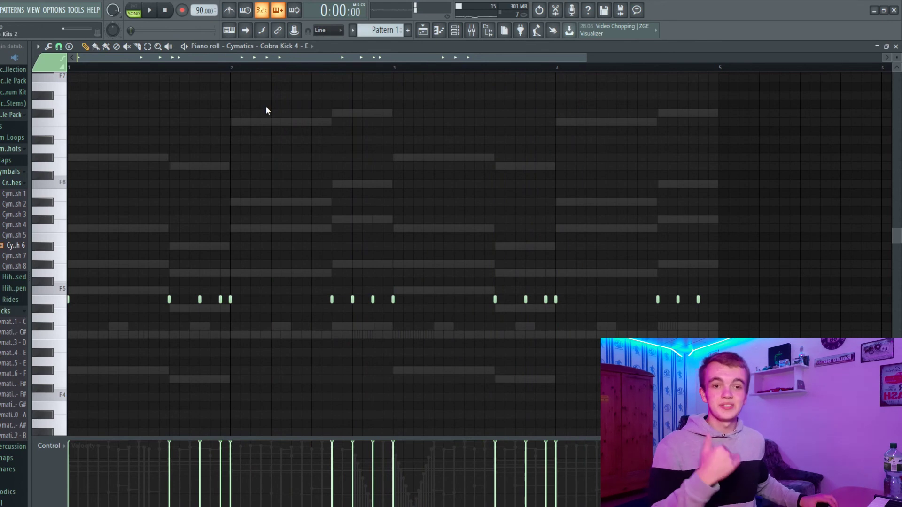